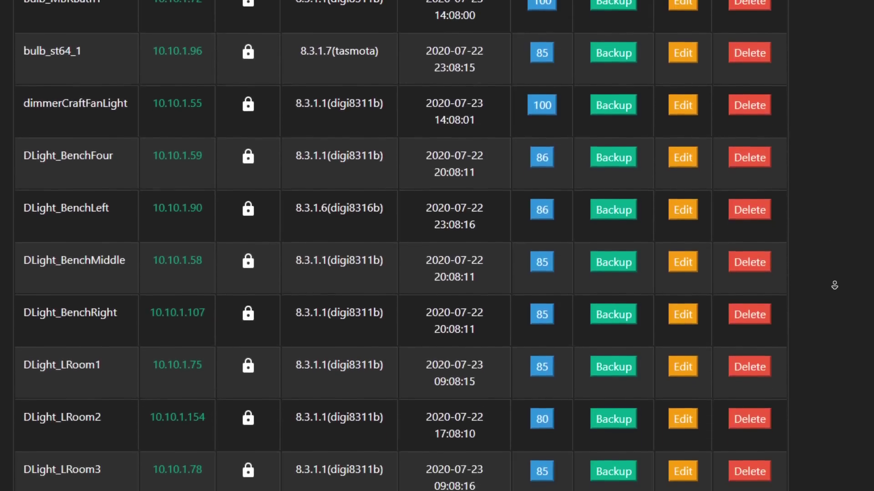
Step: Open bulb_st64_1's Tasmota page at 10.10.1.96 and switch the bulb on
middle_click(834, 285)
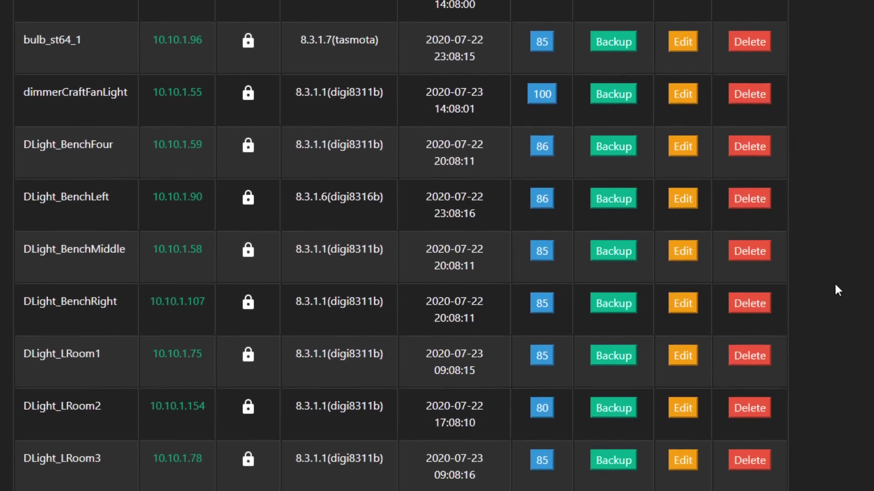
scroll(183, 238, "up", 2)
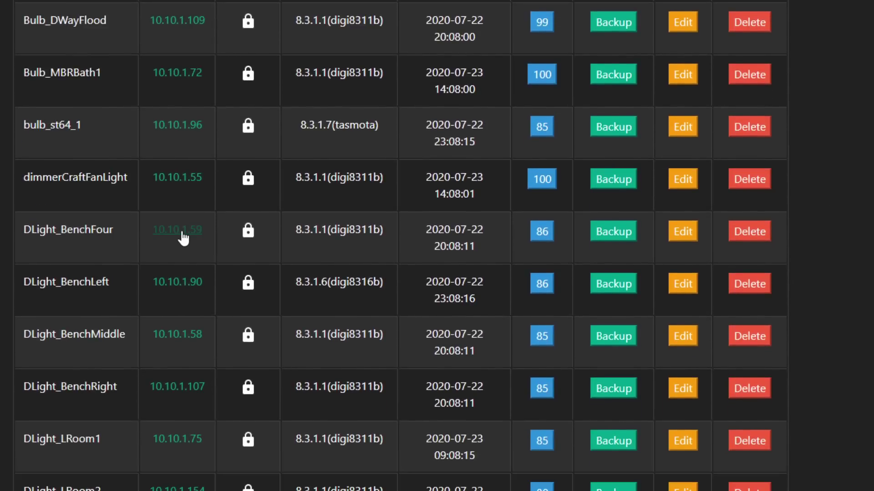
left_click(177, 127)
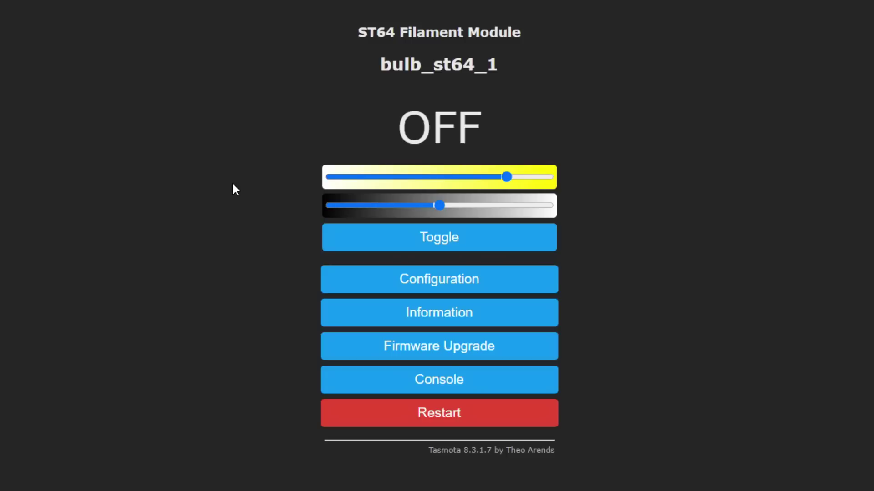
left_click(401, 239)
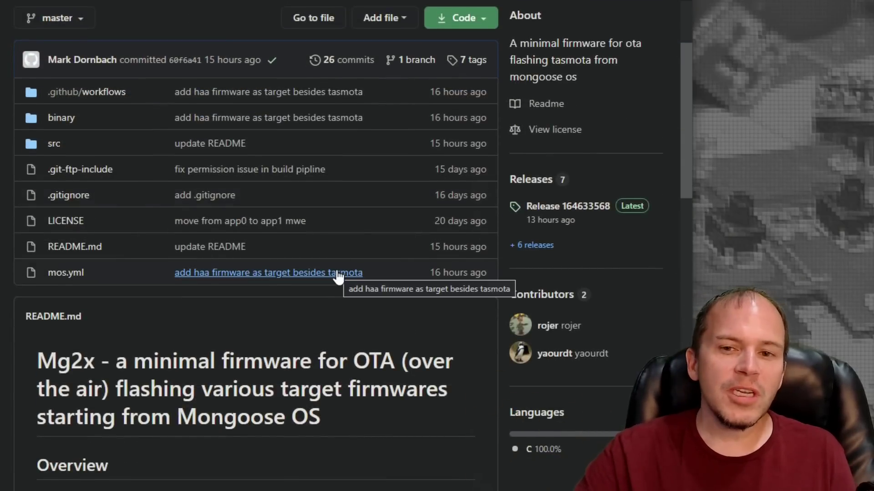
Step: Scroll the mgos-to-tasmota README down to the Install section with each Shelly model's OTA URL
scroll(337, 275, "down", 3)
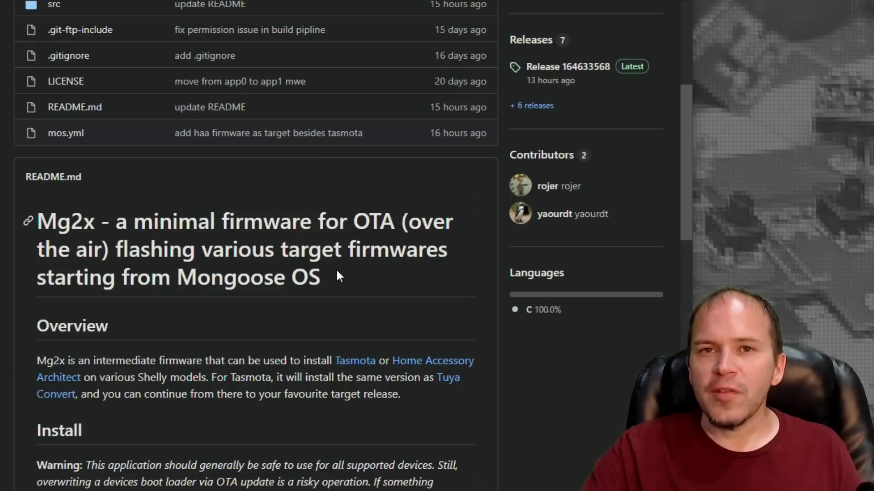
scroll(337, 271, "down", 3)
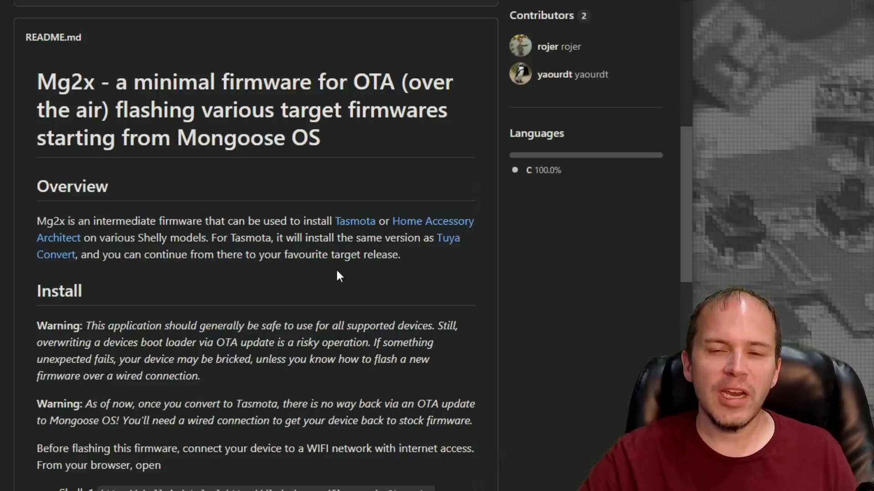
scroll(339, 276, "down", 6)
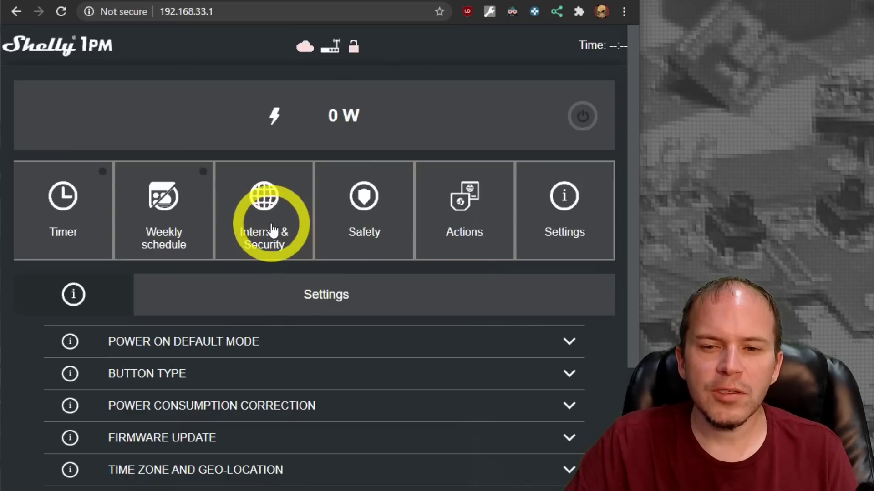
Step: Enable WiFi client mode on the Shelly 1PM for FlashTheShelly using saved credentials, and save
left_click(272, 230)
scroll(268, 228, "down", 2)
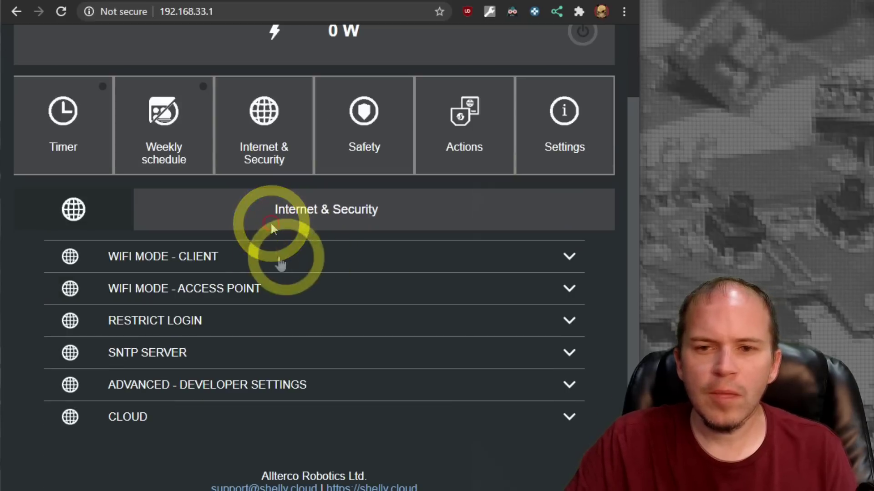
left_click(196, 267)
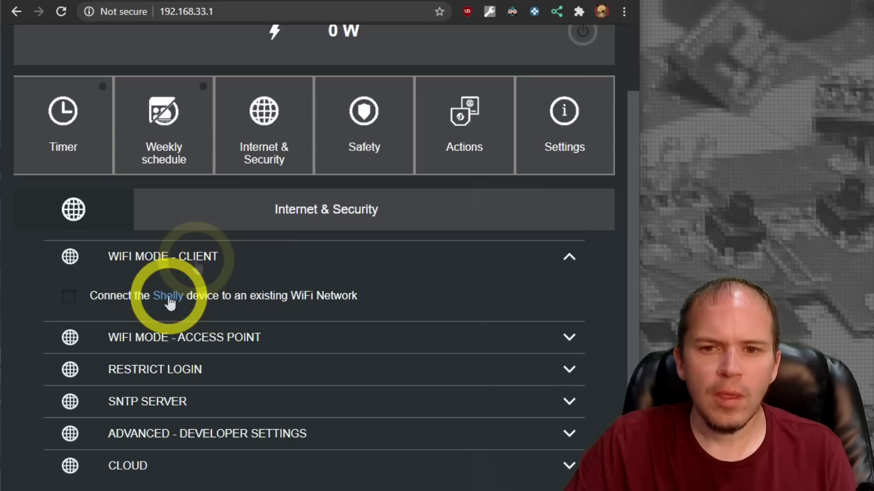
left_click(69, 301)
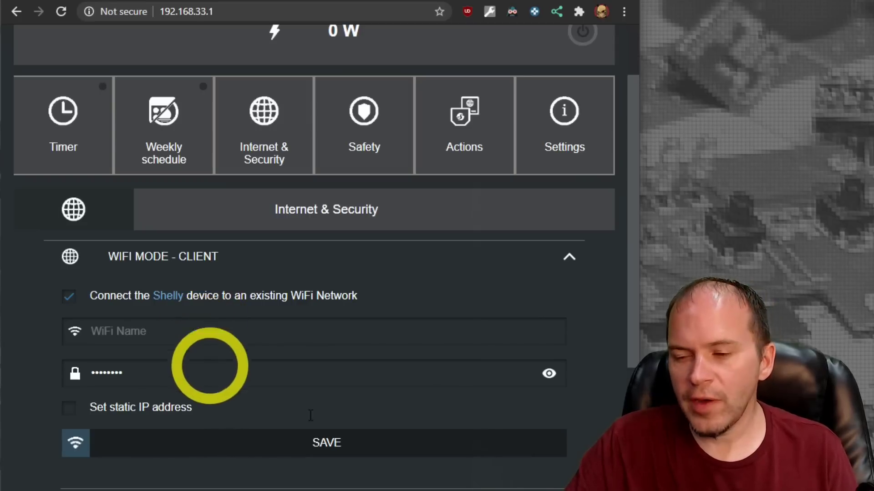
left_click(388, 348)
left_click(208, 364)
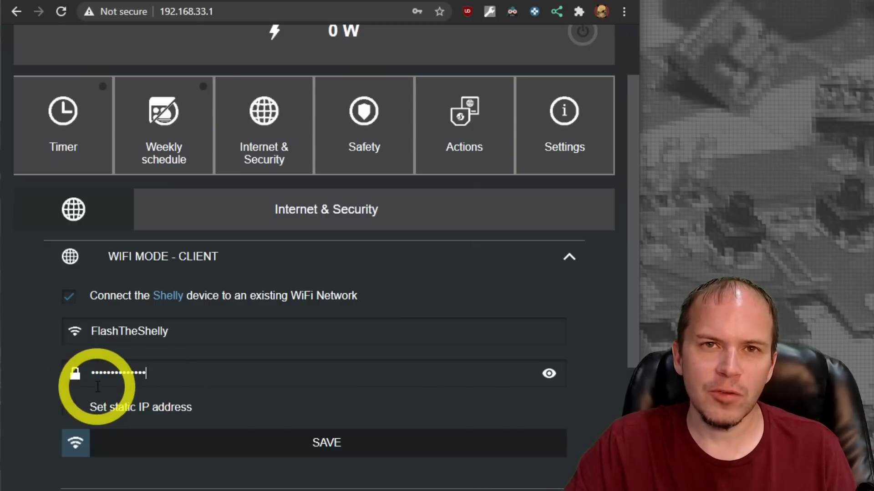
left_click(75, 443)
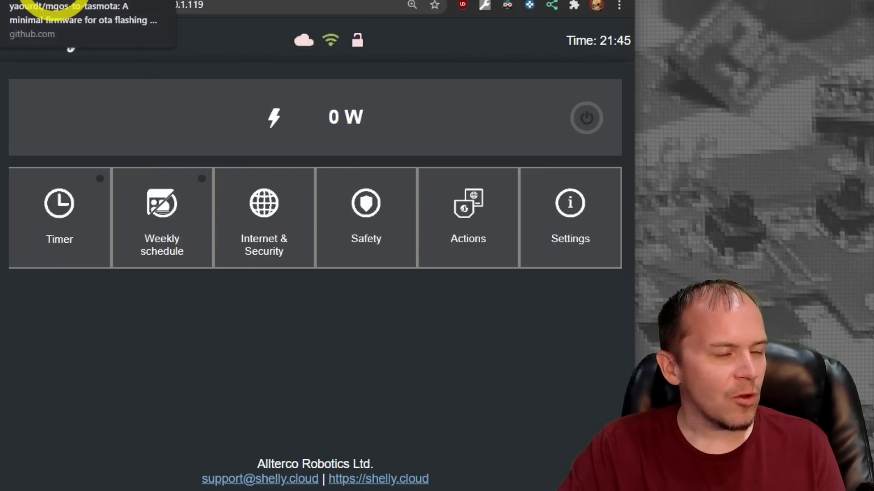
Step: Select the Shelly1PM OTA firmware URL in the mgos-to-tasmota README for copying
left_click(39, 2)
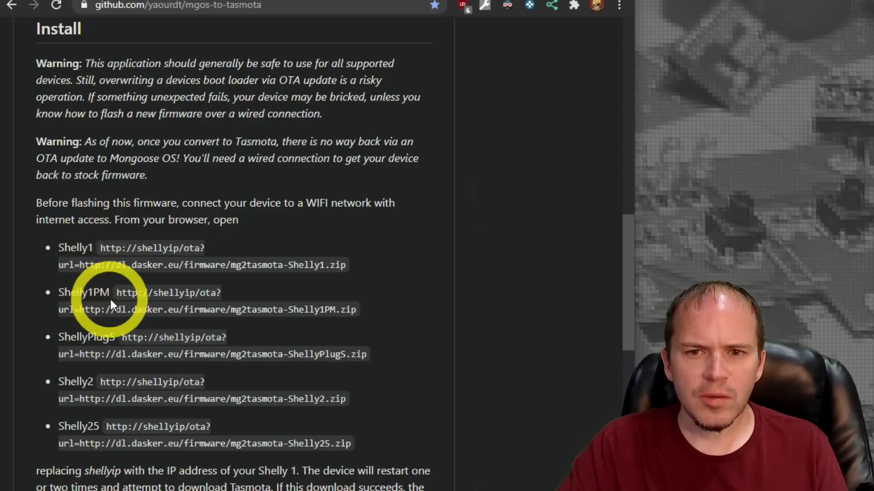
left_click_drag(117, 294, 347, 308)
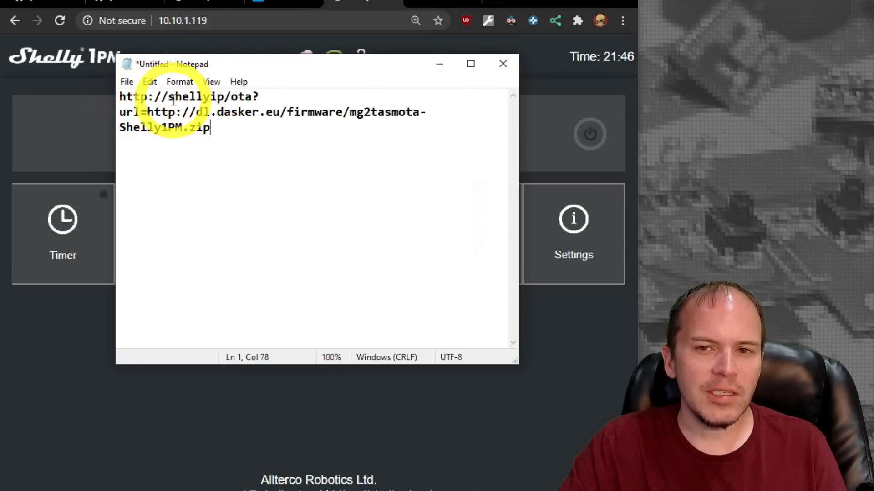
Step: Replace 'shellyip' with 10.10.1.119, turn off Word Wrap, and select the whole URL
left_click_drag(169, 97, 212, 100)
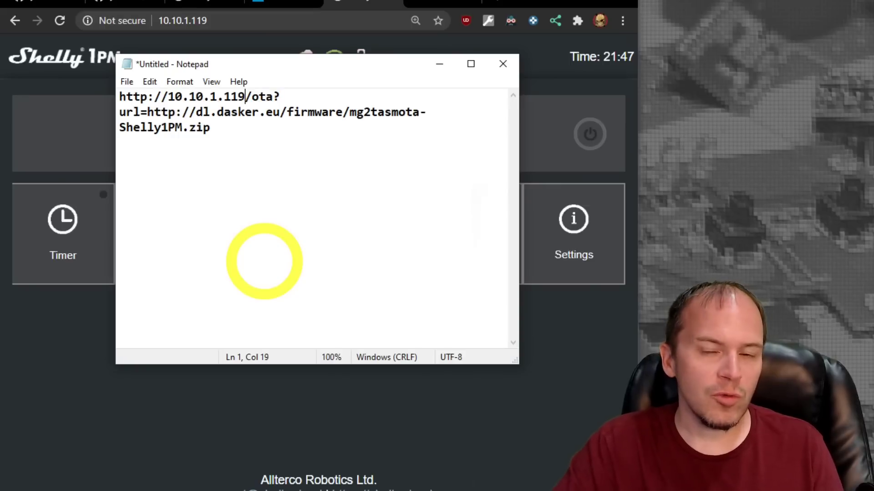
key("alt+o")
key("w")
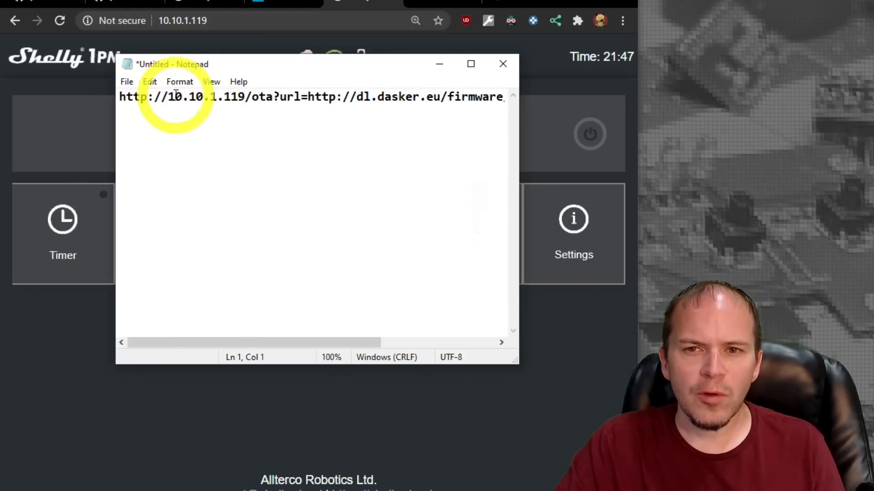
key("shift+End")
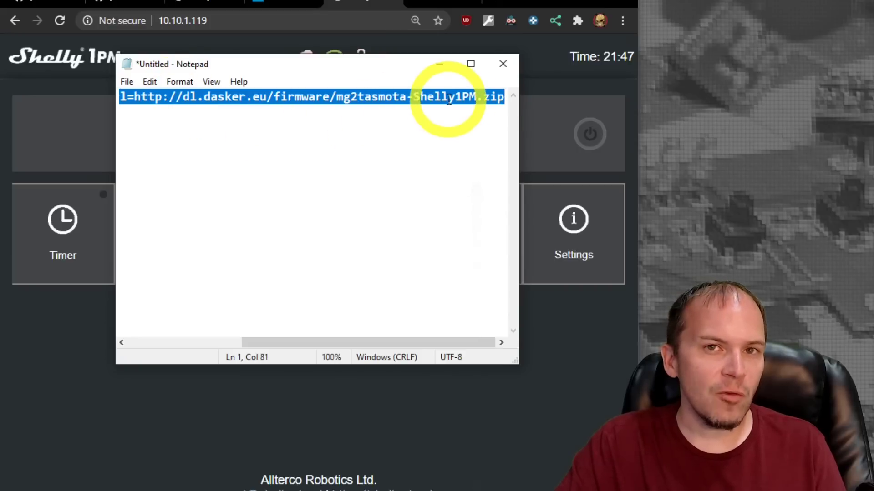
Step: Load the edited OTA URL in the browser to start the Shelly firmware update
left_click(439, 64)
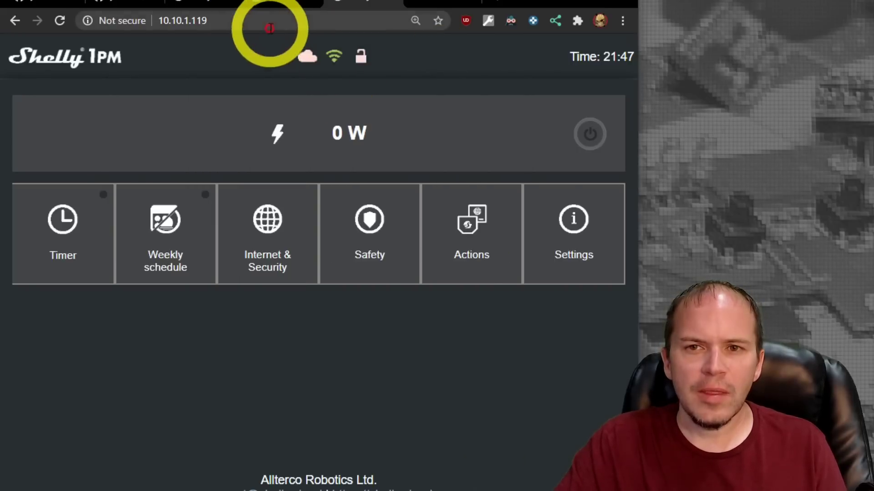
left_click(254, 23)
type("10.10.1.119/ota?url=http://dl.dasker.eu/firmware/mg2tasmota-Shelly1PM.zip")
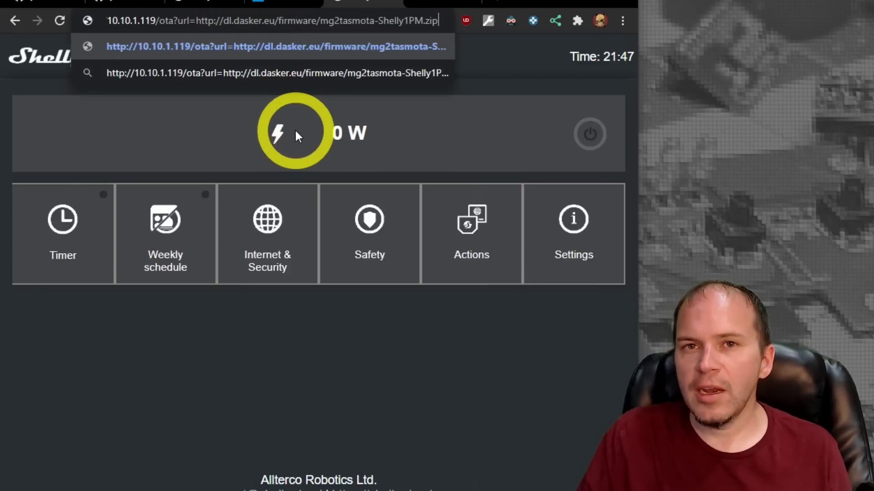
key("Return")
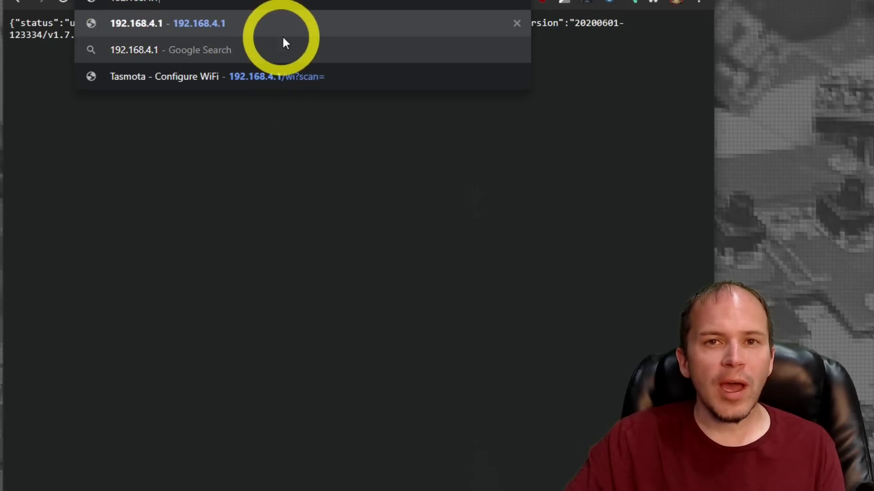
Step: At 192.168.4.1, set AP1 to FlashTheShelly with its password, verify it, and save
left_click(268, 34)
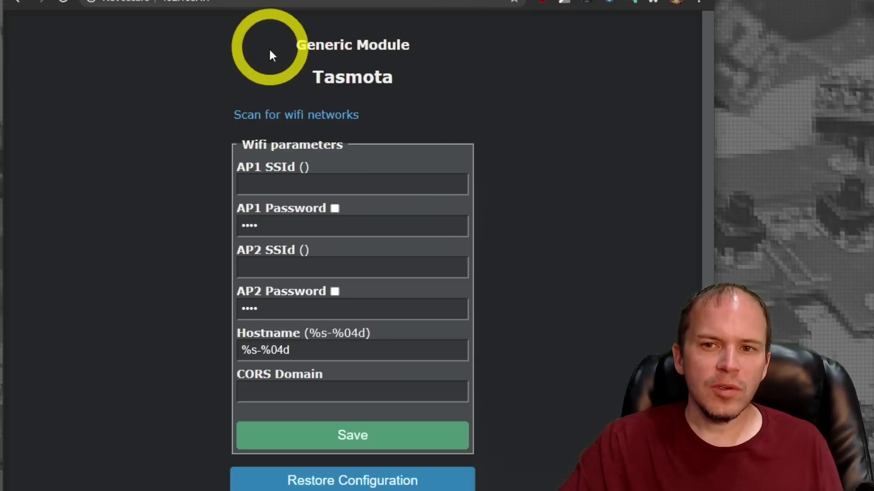
left_click(267, 117)
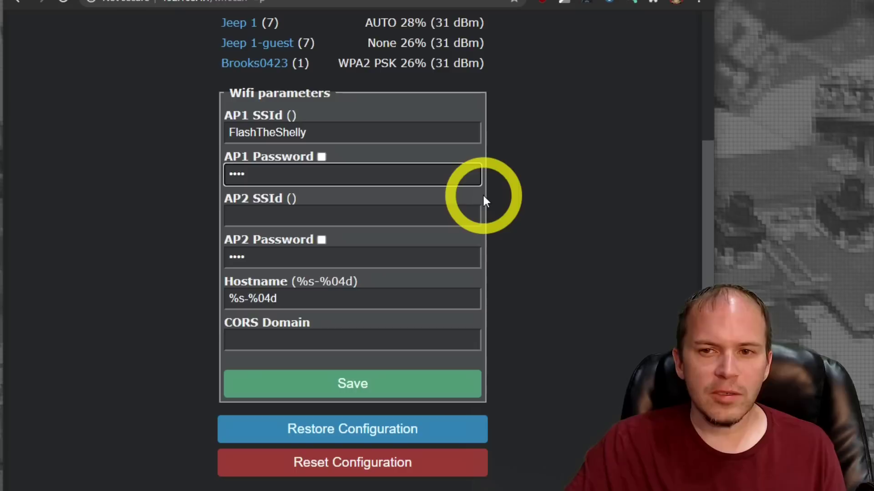
key("ctrl+v")
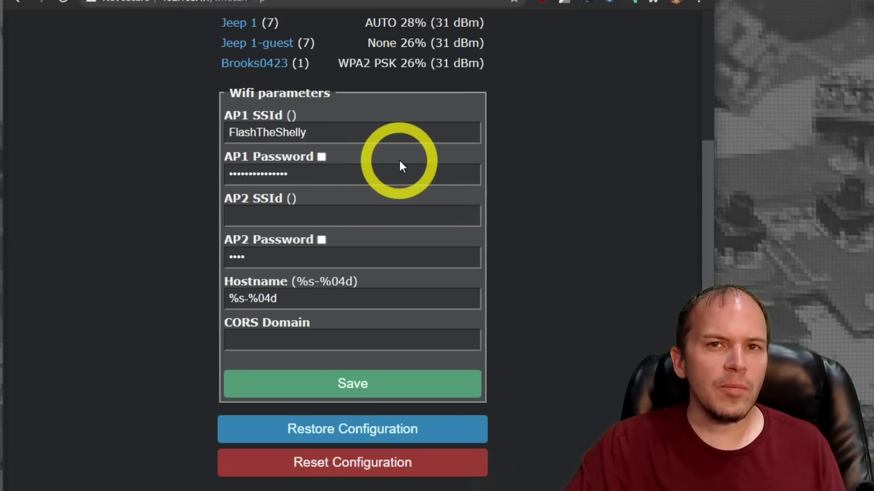
left_click(321, 158)
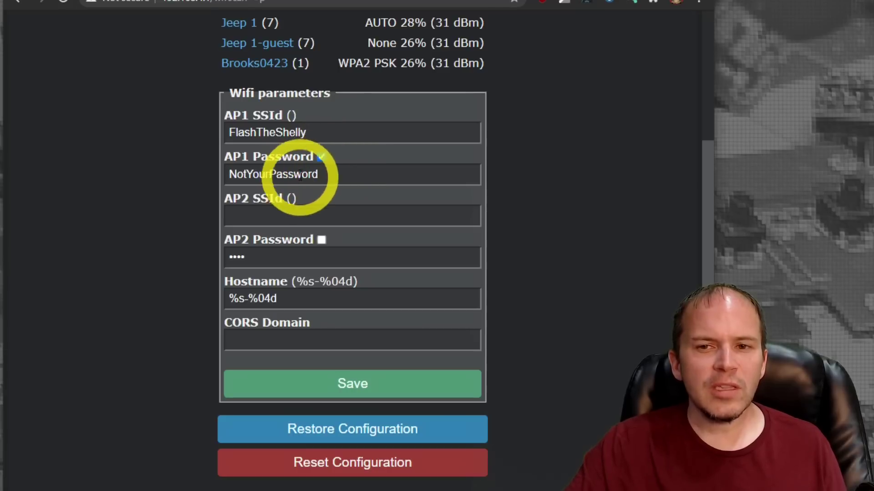
left_click_drag(328, 177, 197, 172)
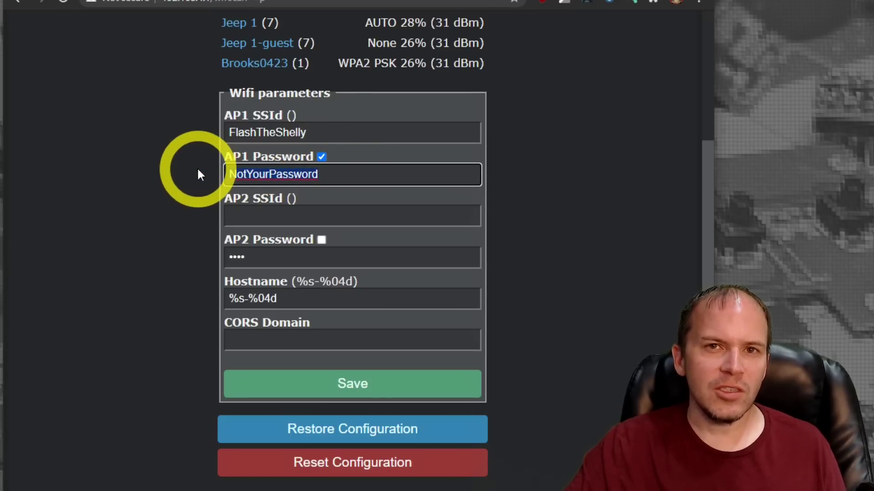
left_click(398, 264)
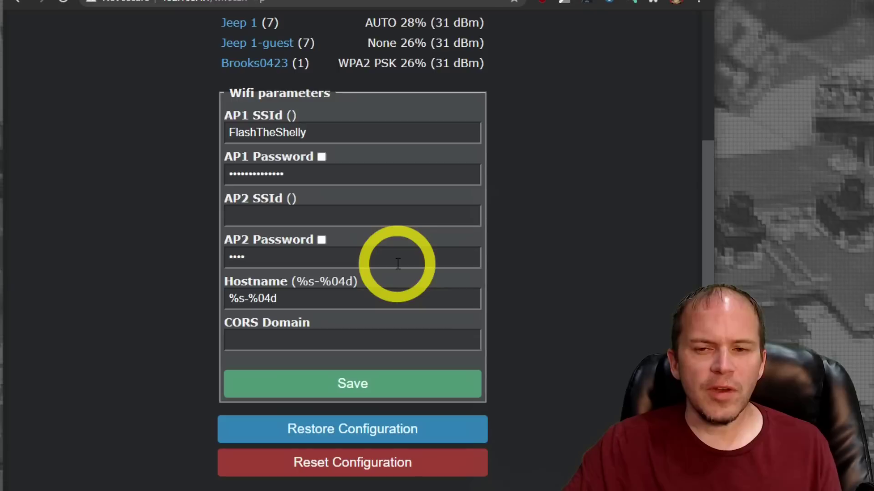
left_click(258, 384)
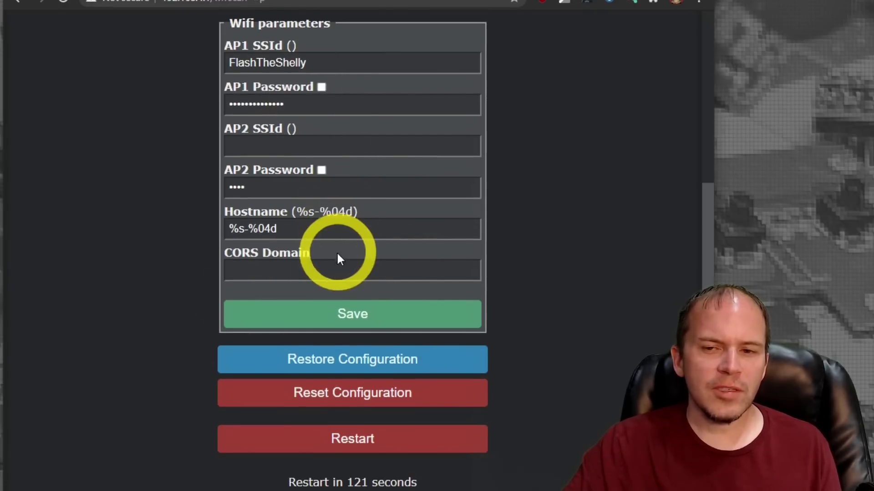
left_click(353, 319)
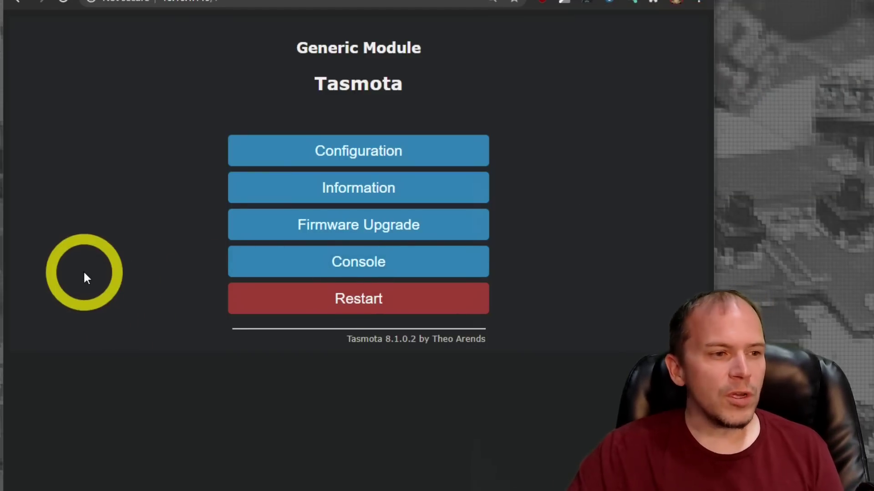
Step: Send 'reset 5' from the Tasmota console to erase settings and restart the device
left_click(349, 269)
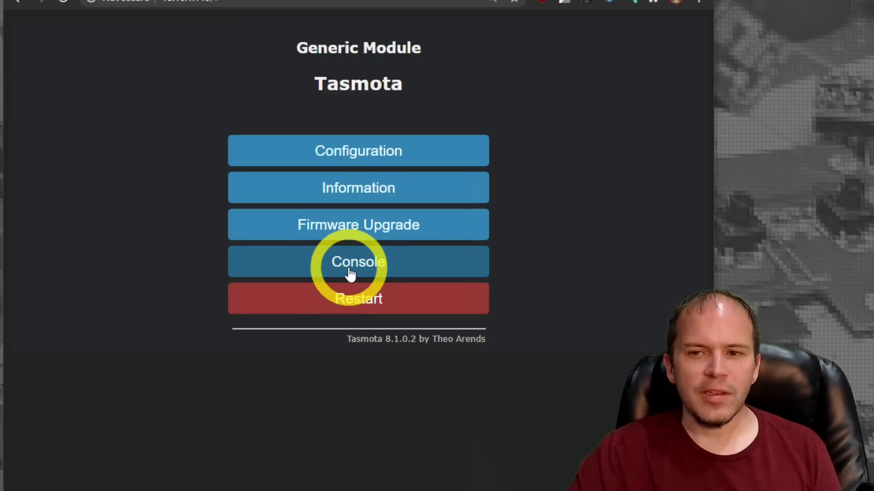
left_click(353, 278)
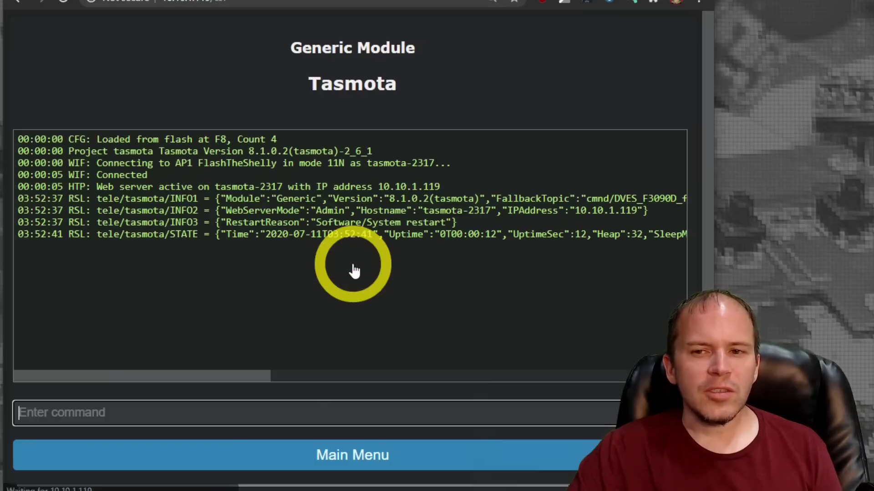
left_click(248, 413)
type("reset ")
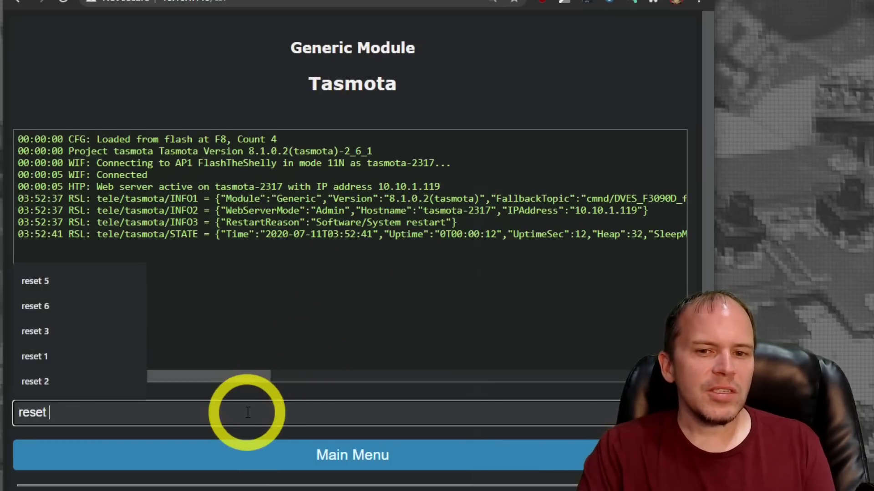
type("5")
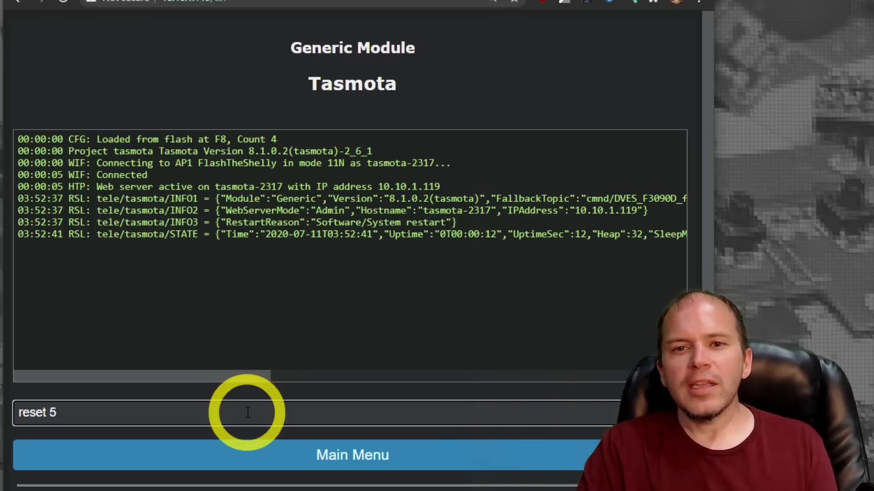
key("Return")
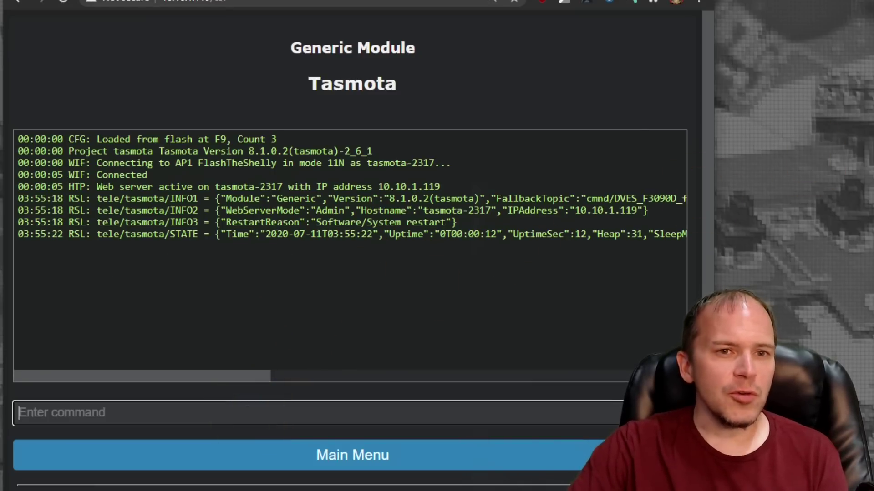
Step: Return to the Tasmota main menu from the Console page
left_click(412, 454)
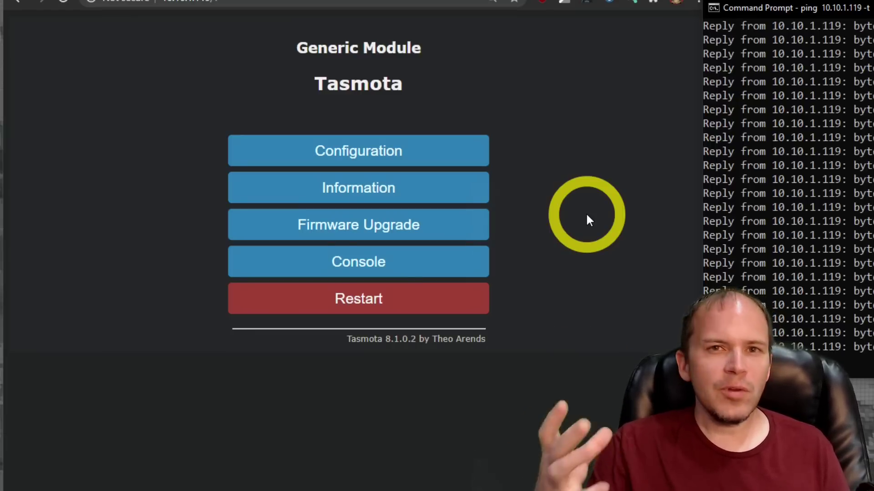
Step: Start the firmware upgrade and watch the ping to 10.10.1.119 until replies resume
left_click(358, 236)
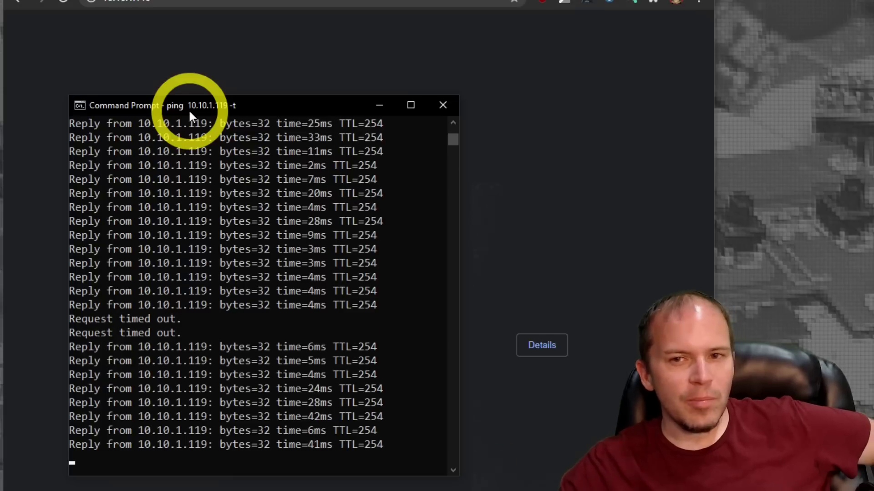
left_click_drag(189, 109, 506, 31)
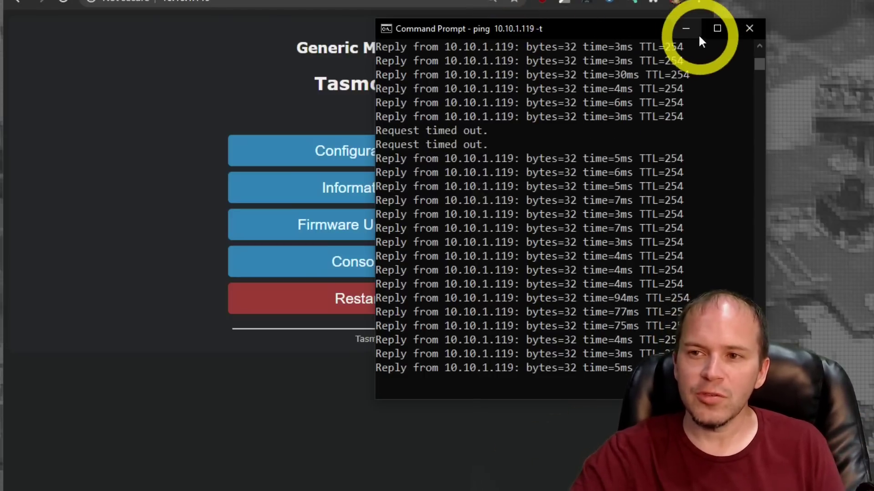
Step: Close the ping window, check the console reports Tasmota 8.3.1, and return to the main menu
left_click(749, 28)
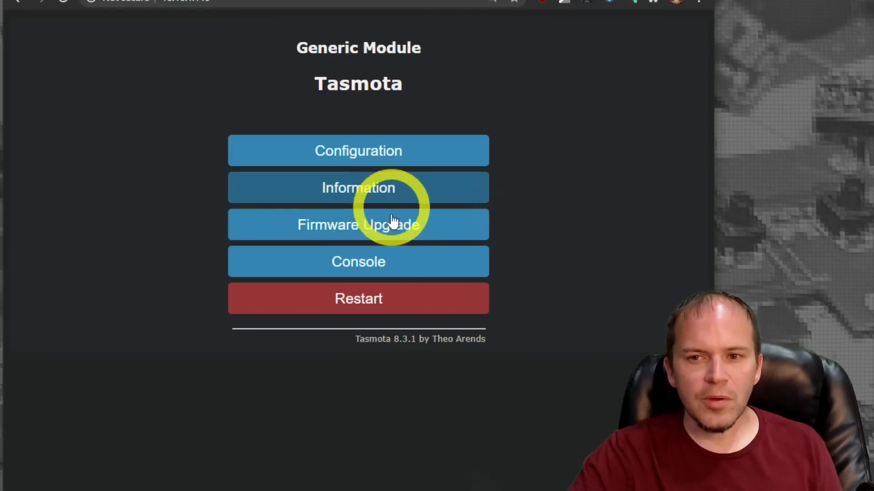
left_click(386, 263)
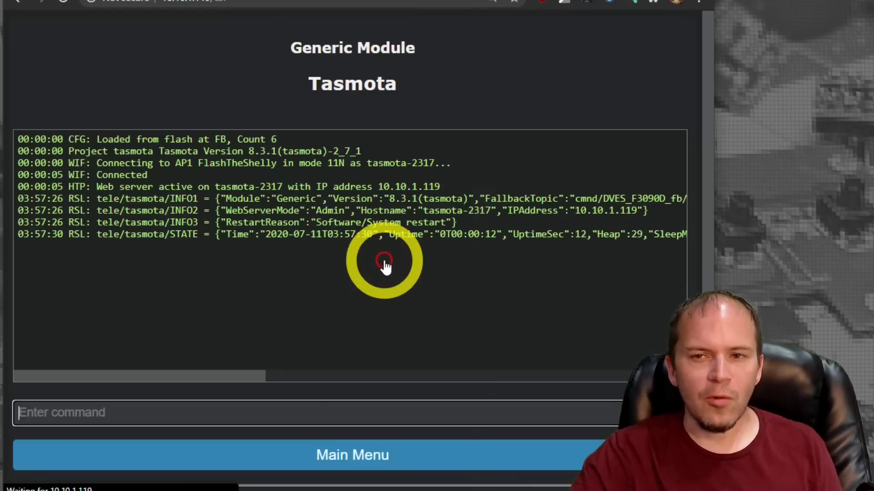
left_click(396, 454)
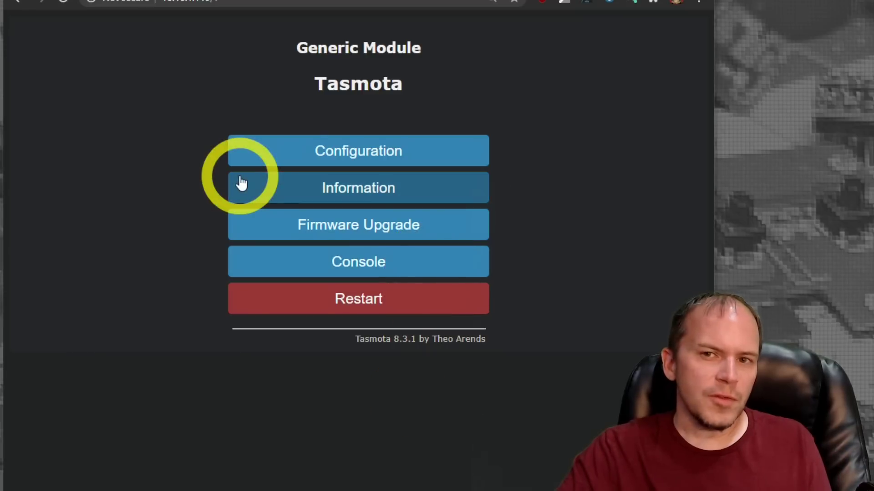
Step: In Configure Other, paste and activate the Shelly 1PM template, and rename the device Shelly1PM
left_click(289, 155)
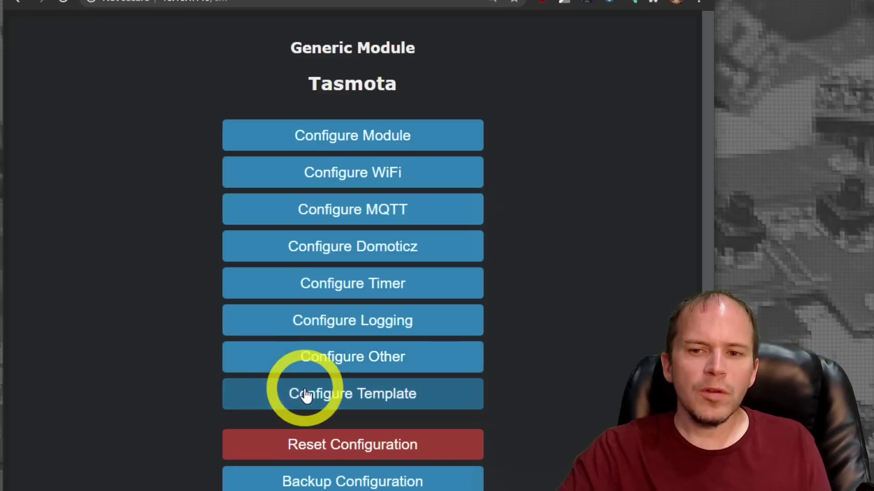
left_click(306, 365)
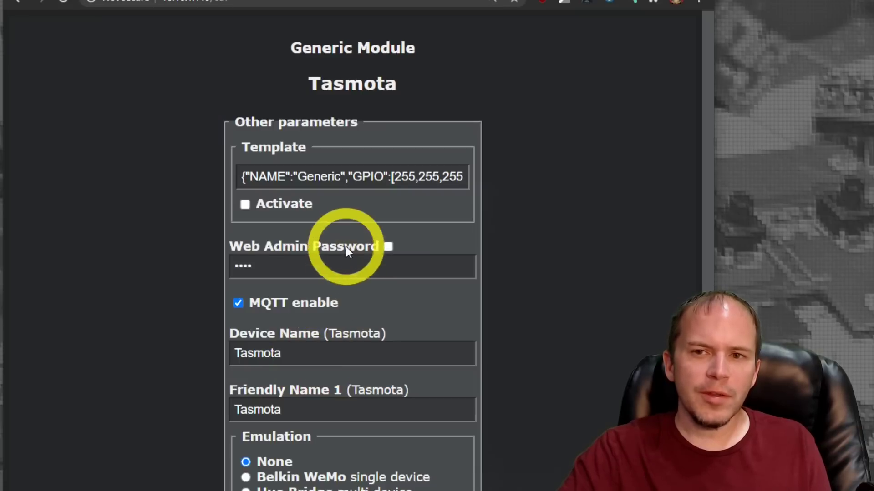
triple_click(300, 178)
key("ctrl+v")
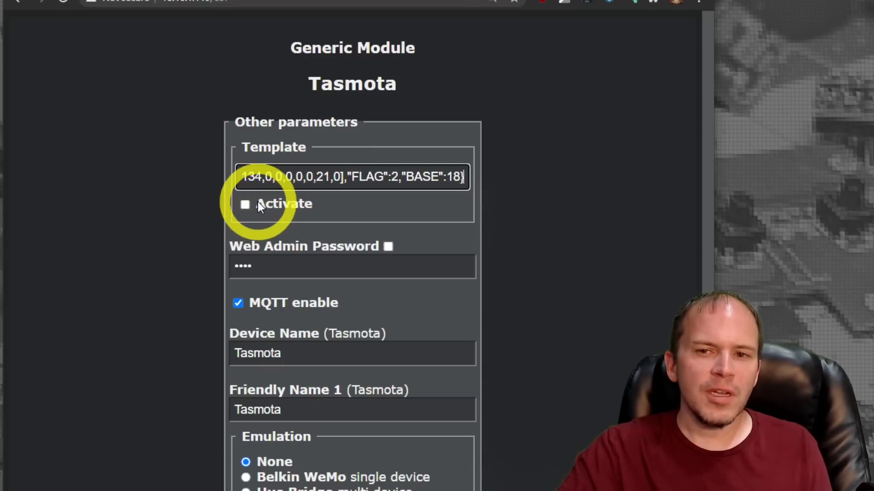
left_click(247, 205)
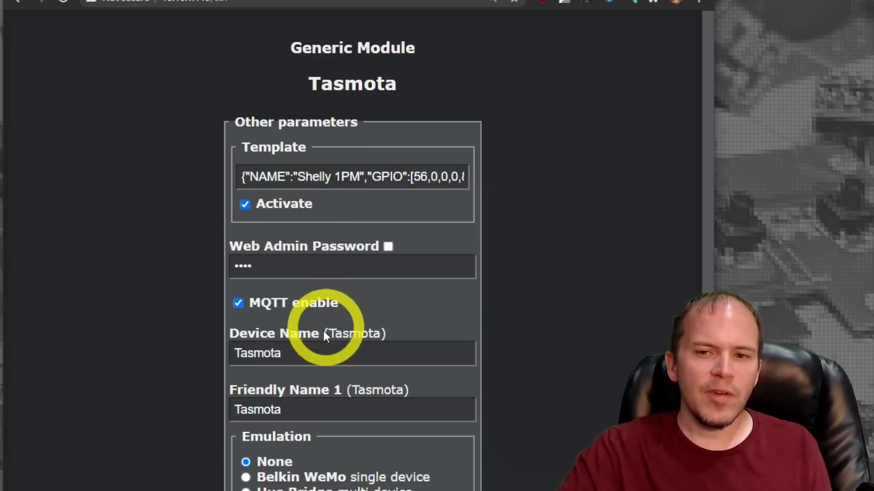
left_click_drag(303, 353, 164, 354)
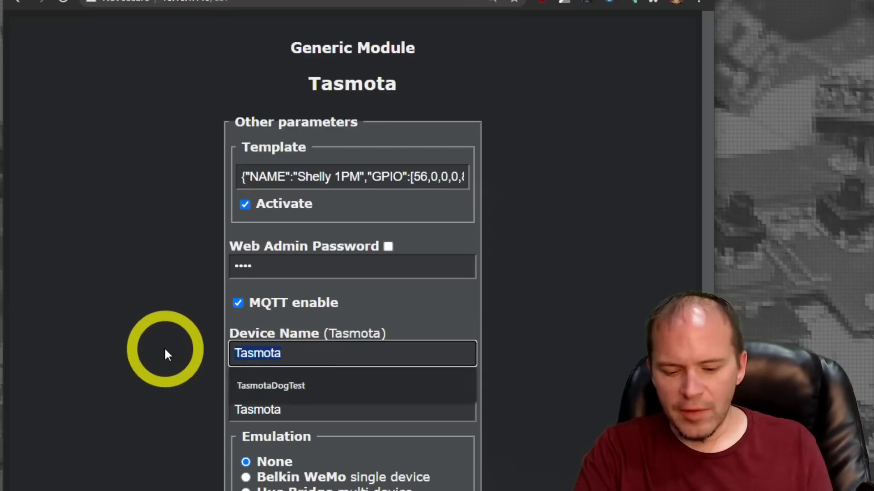
type("Shelly1PM")
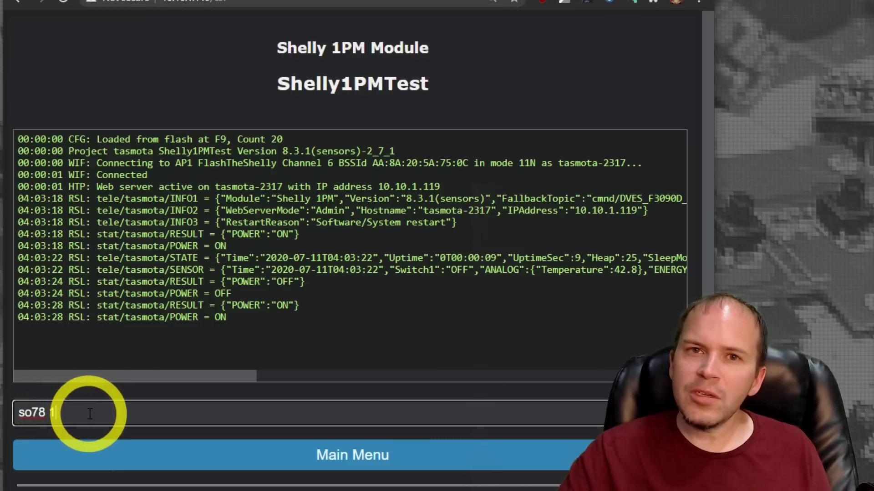
Step: Select the so78 1 command text for entry in the console
left_click_drag(89, 413, 2, 417)
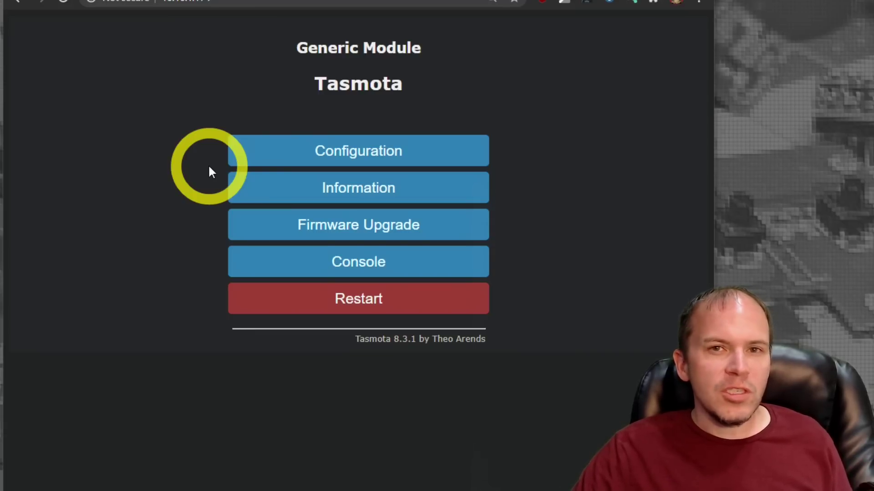
Step: Set the module type to Shelly 1 (46), save and restart, then toggle the relay on and off
left_click(293, 163)
left_click(352, 138)
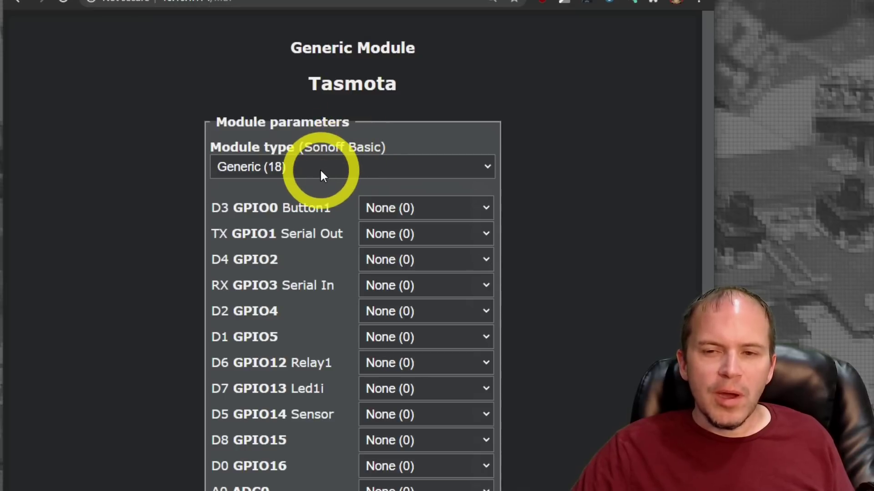
left_click(320, 171)
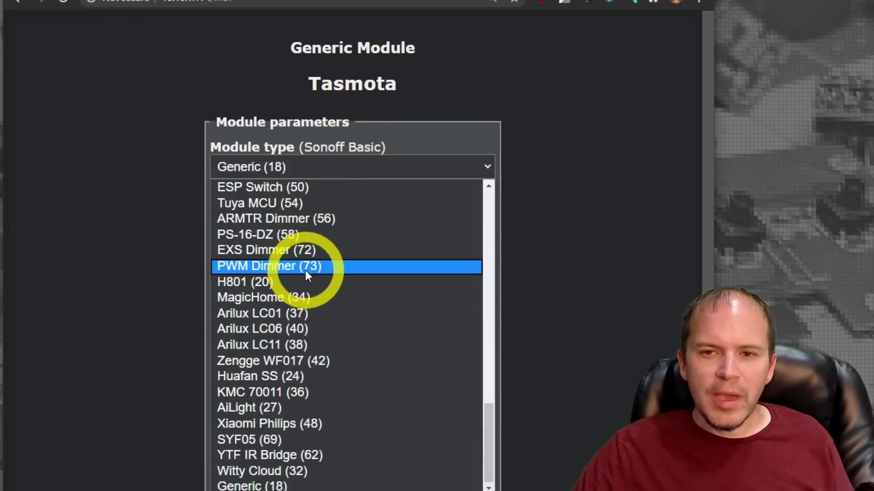
scroll(305, 269, "up", 5)
left_click(282, 201)
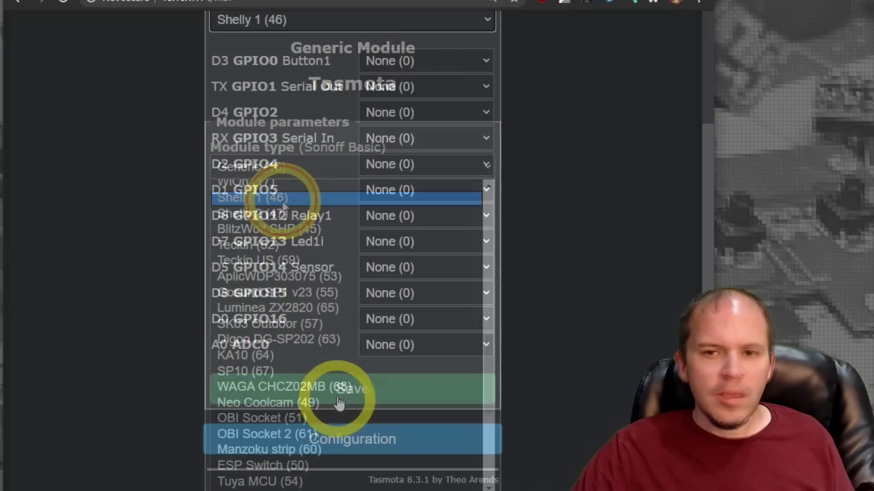
left_click(339, 399)
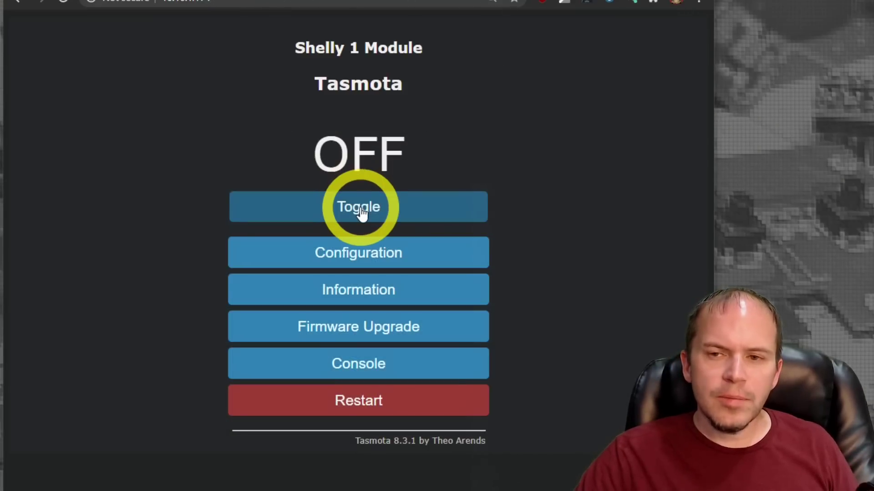
left_click(361, 212)
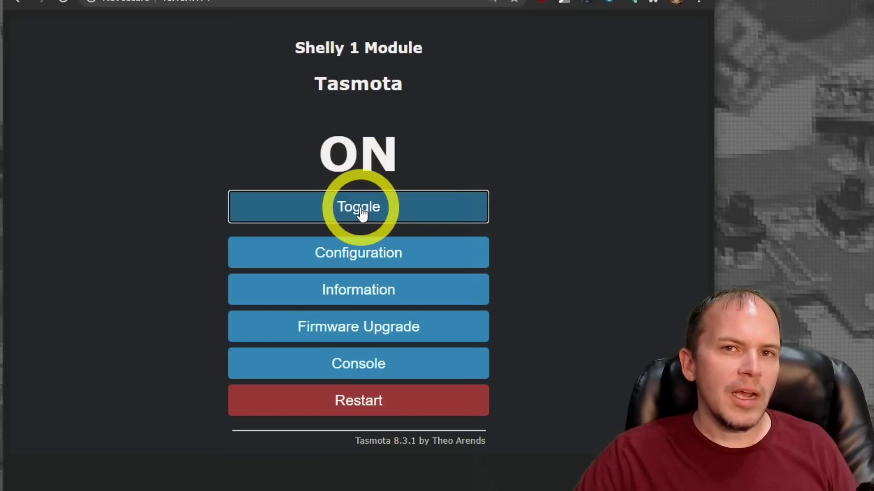
left_click(362, 212)
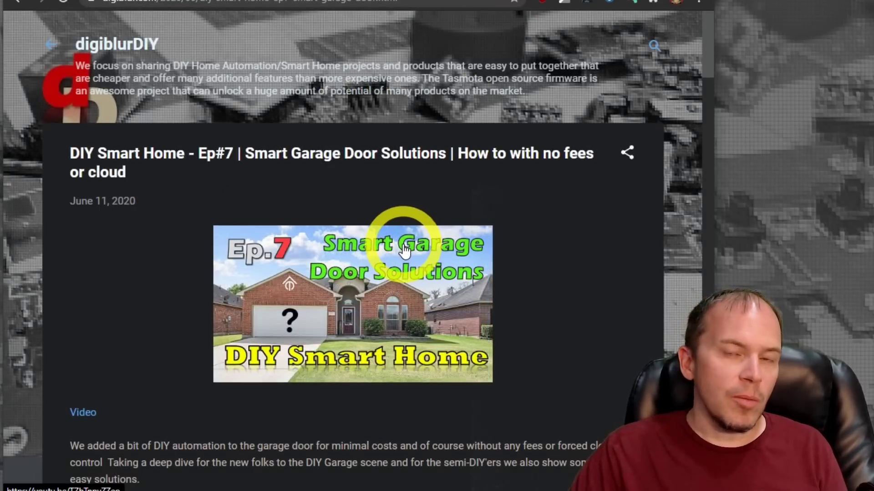
Step: Copy the blog's switch mode command into the console and correct it to switchmode1 2
scroll(404, 251, "down", 3)
scroll(404, 251, "down", 6)
scroll(400, 244, "down", 1)
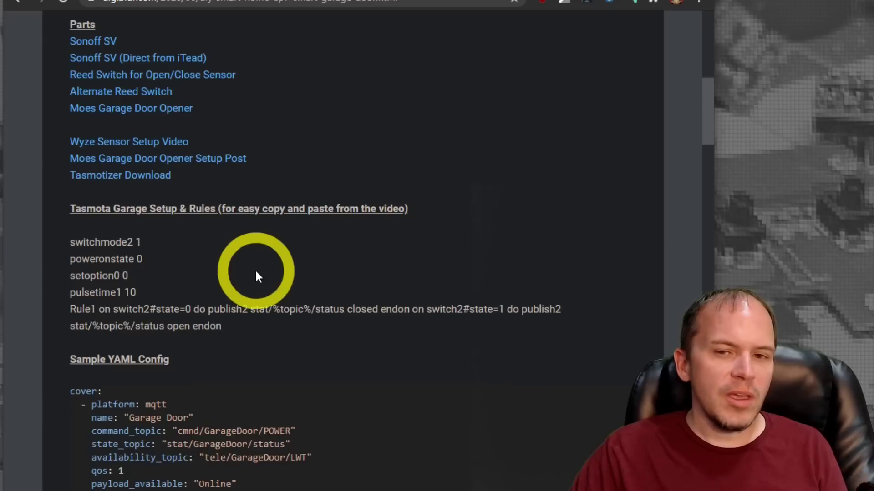
left_click(155, 249)
left_click_drag(154, 247, 69, 242)
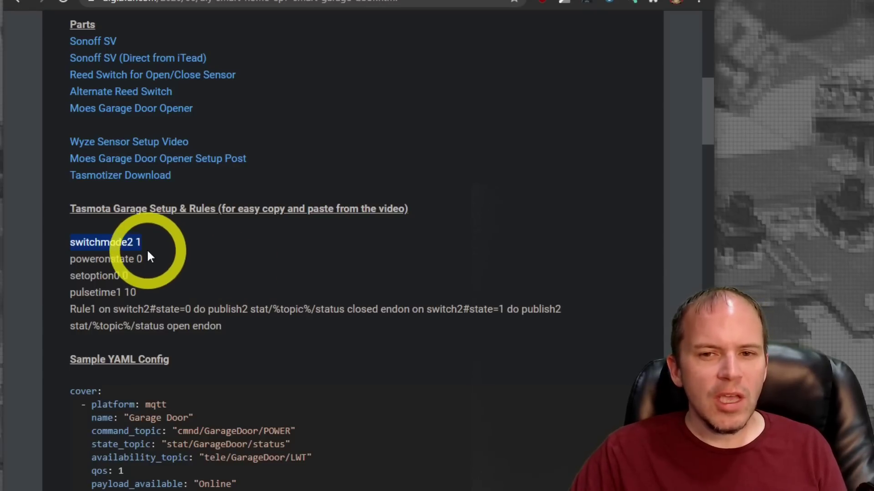
right_click(129, 247)
left_click(155, 258)
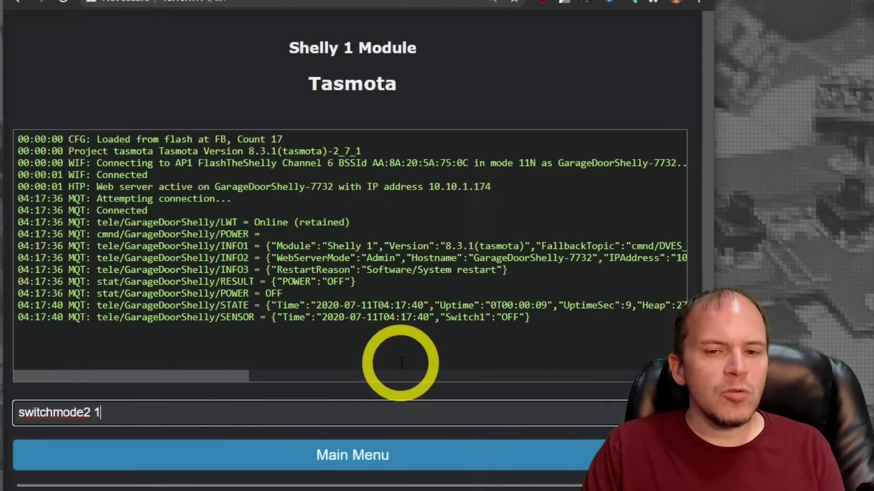
key("BackSpace")
key("BackSpace")
key("BackSpace")
type("1 2")
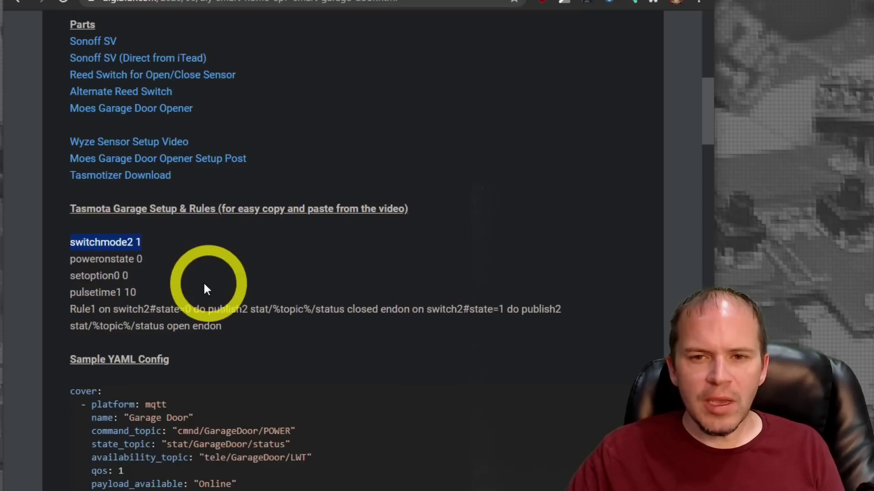
Step: Enter poweronstate 0 and setoption0 0 from the blog, then select the pulsetime1 10 line
left_click_drag(144, 260, 68, 259)
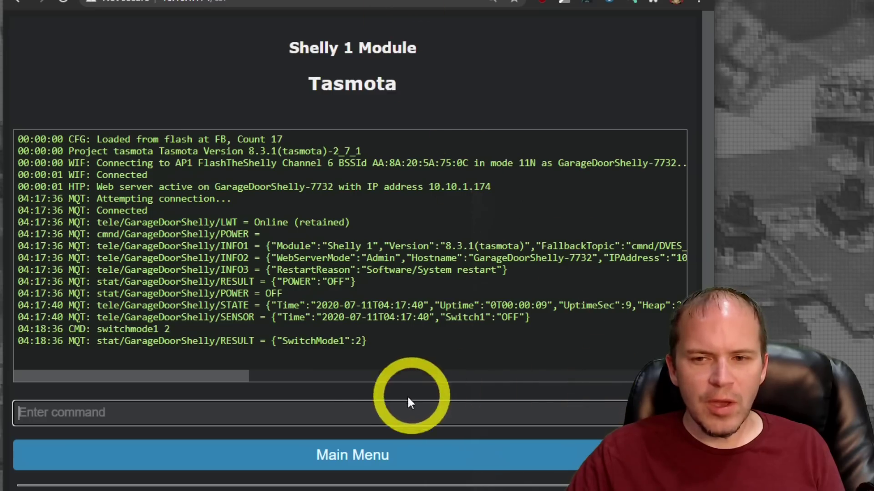
left_click(367, 415)
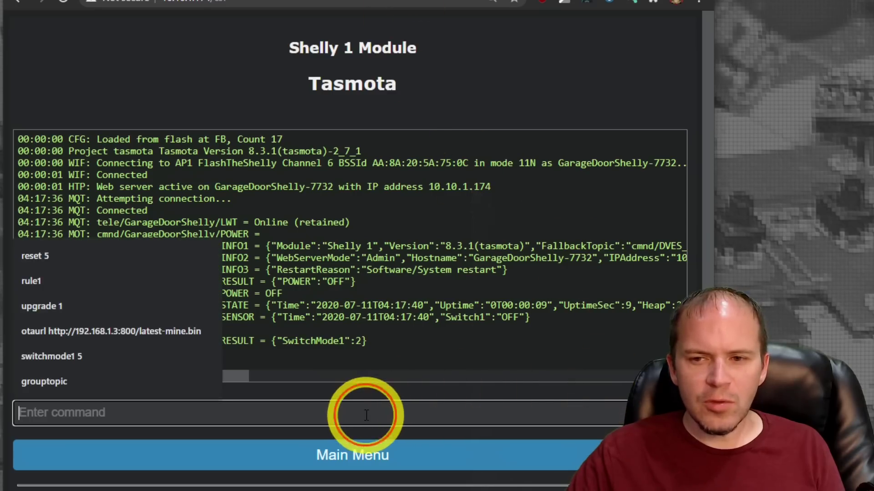
key("ctrl+v")
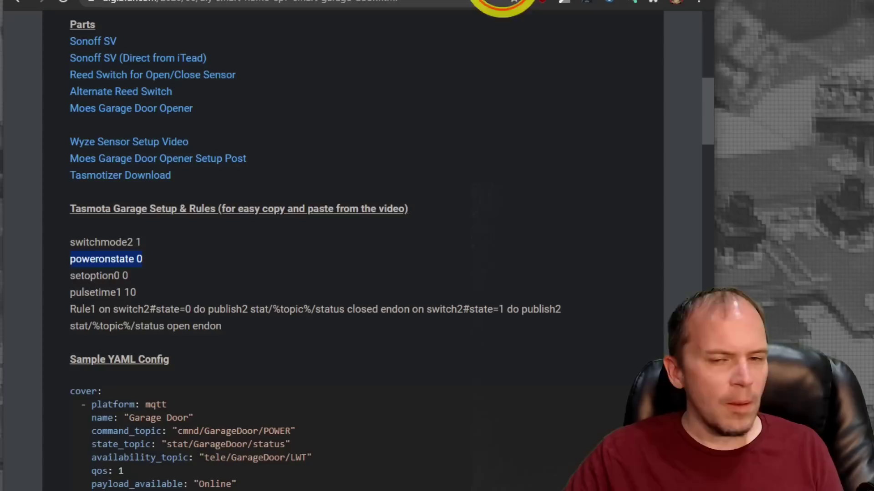
left_click_drag(130, 276, 72, 274)
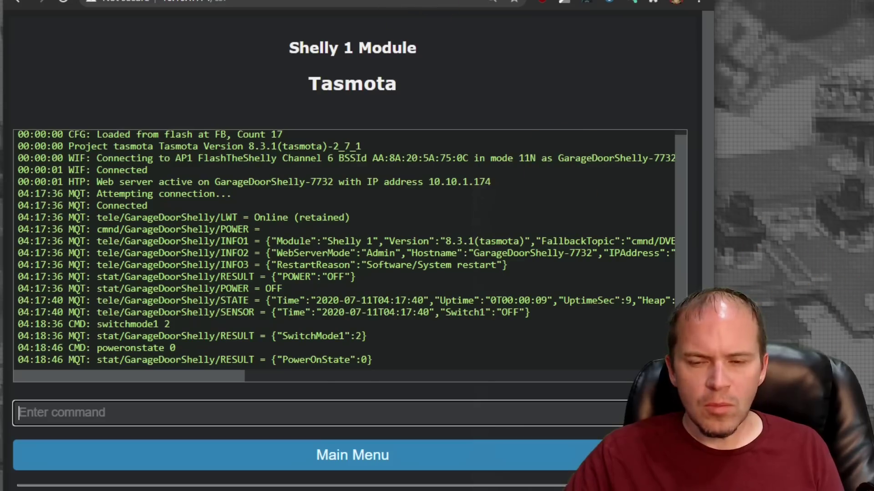
left_click(302, 411)
key("ctrl+v")
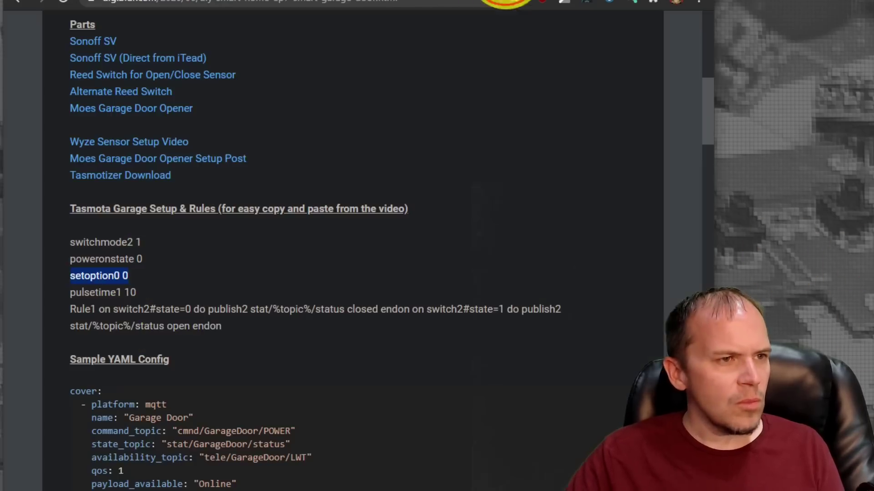
left_click_drag(137, 293, 72, 292)
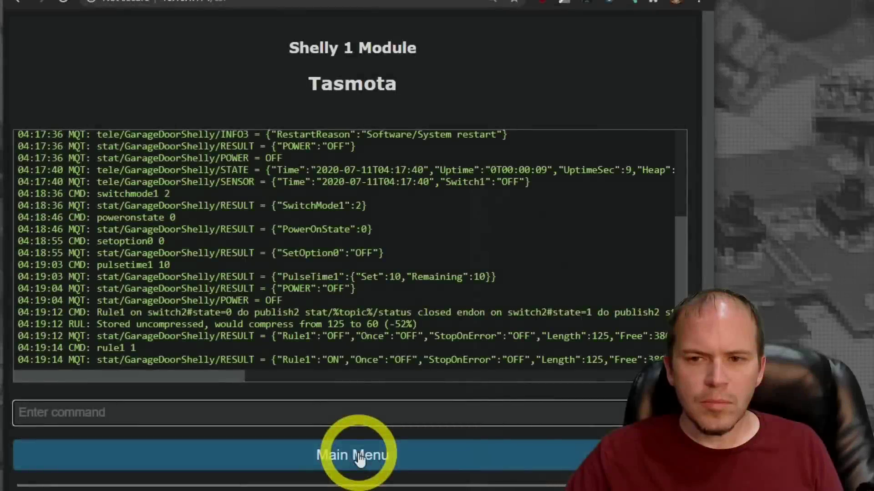
Step: Go back to the Shelly 1 main page and toggle the relay to ON, then back to OFF
left_click(360, 456)
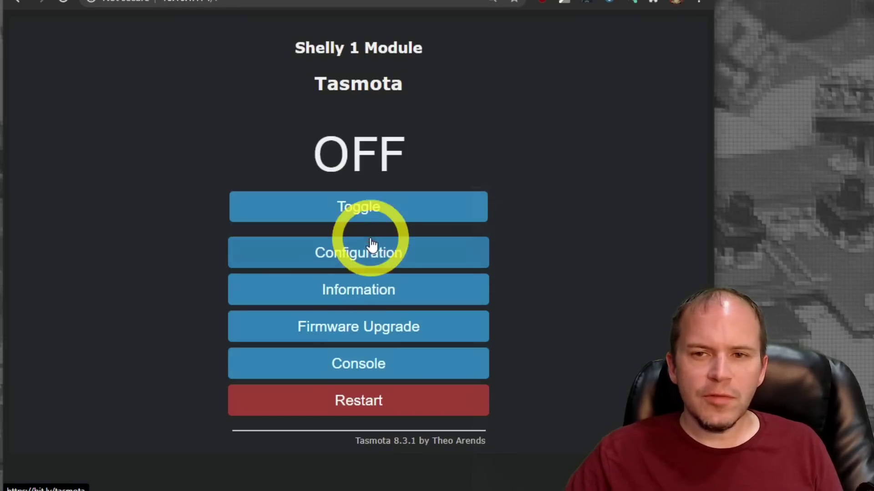
left_click(363, 216)
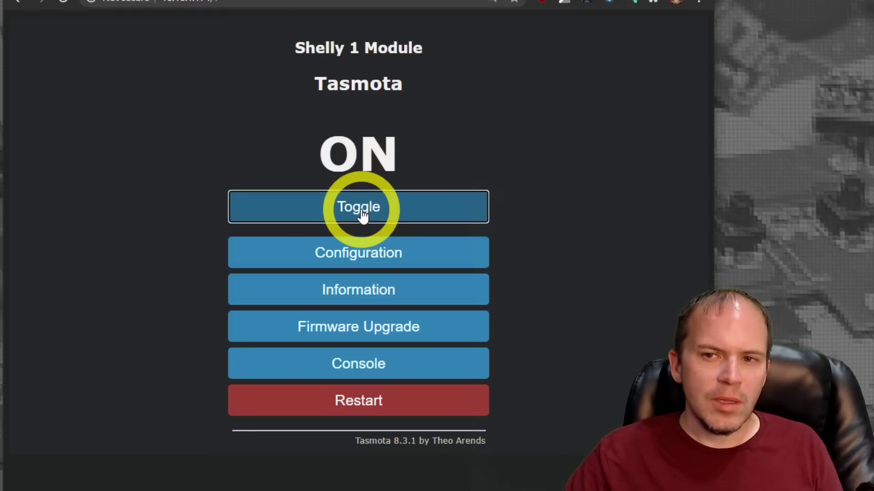
left_click(363, 215)
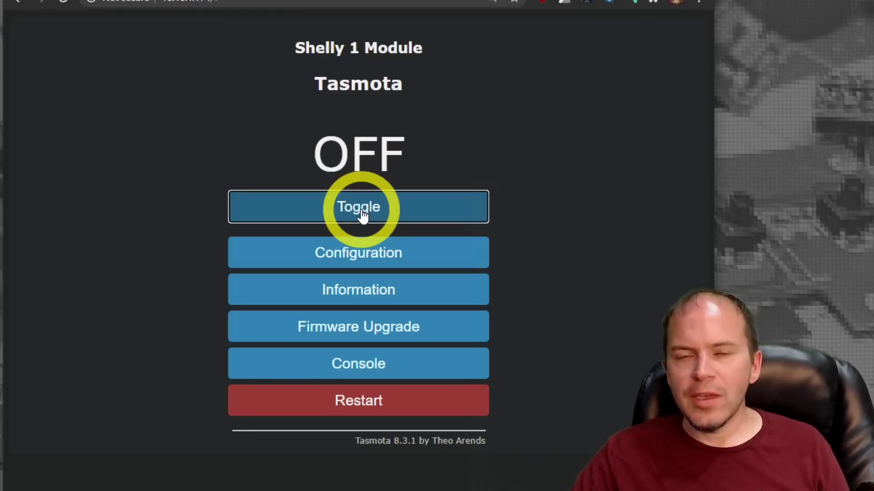